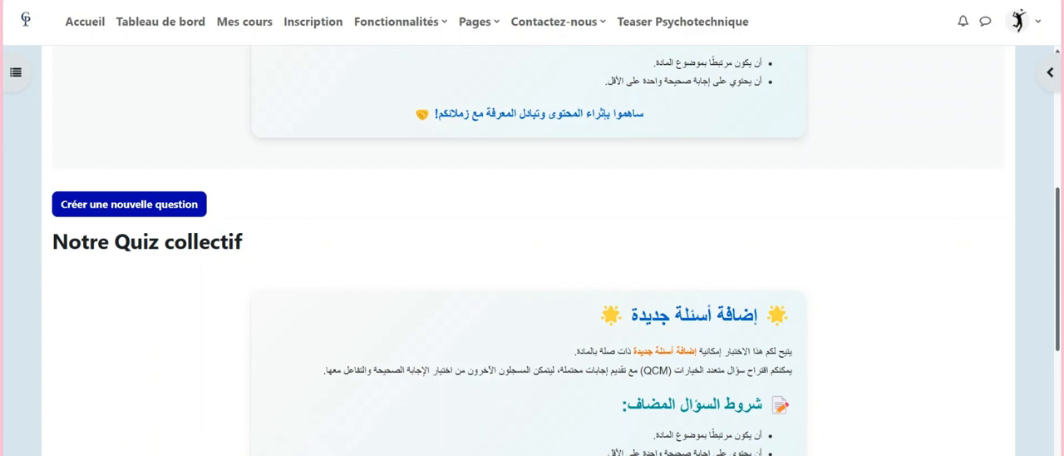
Create a new question of type Choix multiple for the collective quiz
{"action": "left_click", "coordinate": [108, 209]}
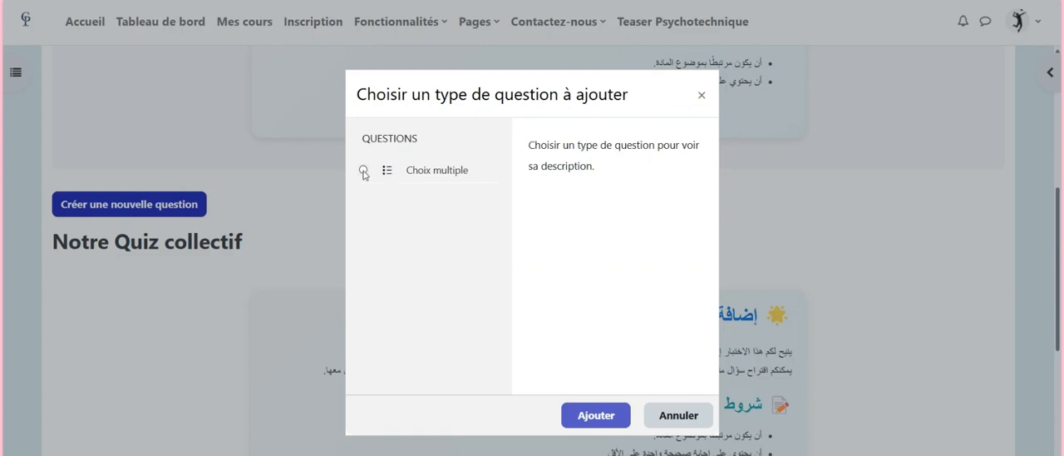
{"action": "left_click", "coordinate": [364, 170]}
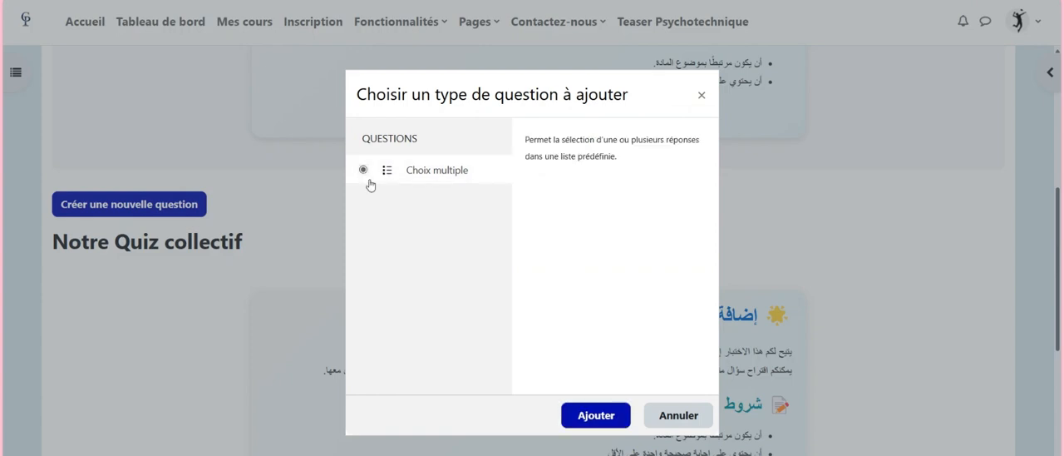
{"action": "left_click", "coordinate": [596, 416]}
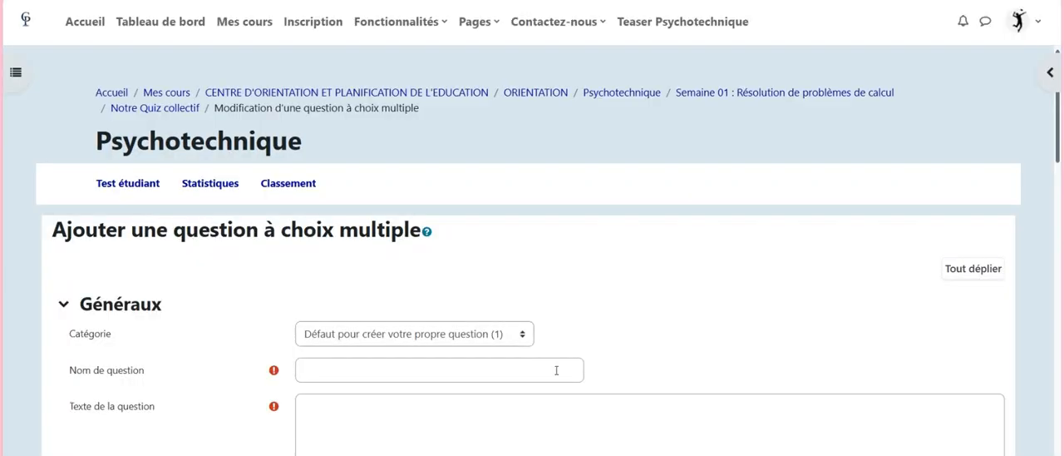
Name the question "Q02: PROB DE CALCUL"
{"action": "scroll", "coordinate": [236, 264], "scroll_direction": "down", "scroll_amount": 3}
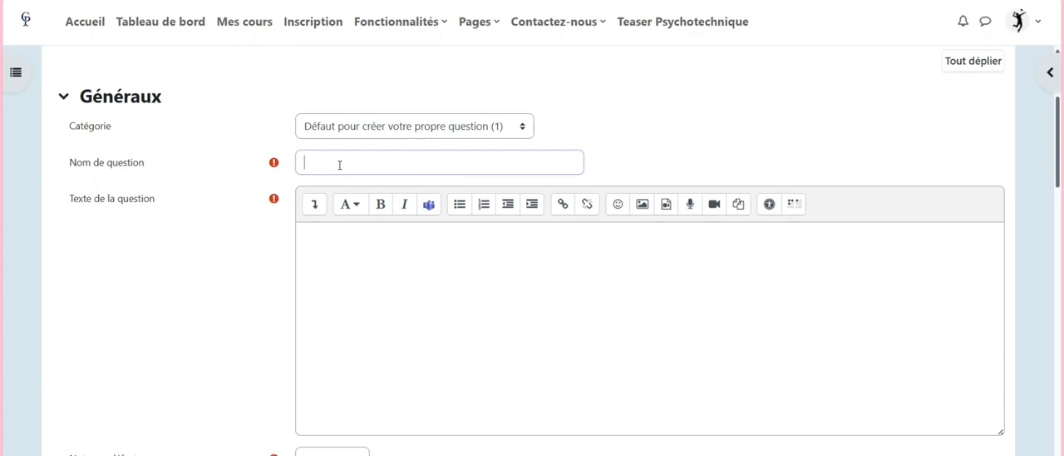
{"action": "type", "text": "Q02: PROB DE CALCUL"}
Enter "Quelle est la somme de 2+2" as the question text
{"action": "left_click", "coordinate": [323, 249]}
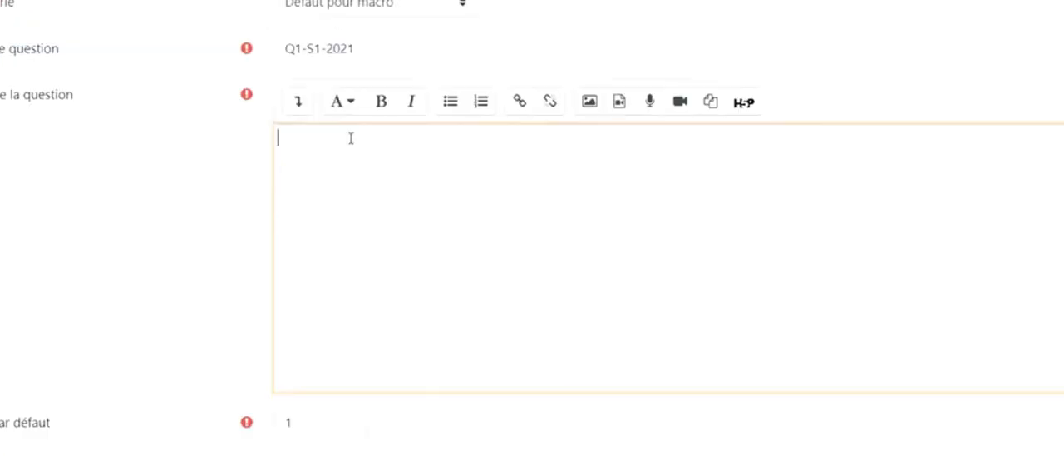
{"action": "type", "text": "Quelle est la somme de 2"}
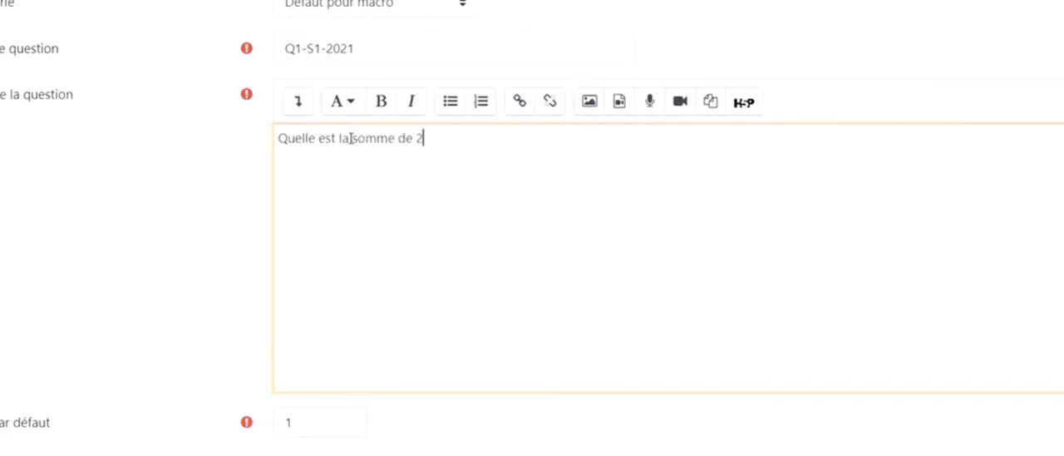
{"action": "type", "text": "+2"}
Review the question's default mark, general feedback and identification number fields
{"action": "scroll", "coordinate": [351, 138], "scroll_direction": "down", "scroll_amount": 3}
{"action": "scroll", "coordinate": [351, 138], "scroll_direction": "up", "scroll_amount": 1}
{"action": "scroll", "coordinate": [351, 138], "scroll_direction": "down", "scroll_amount": 2}
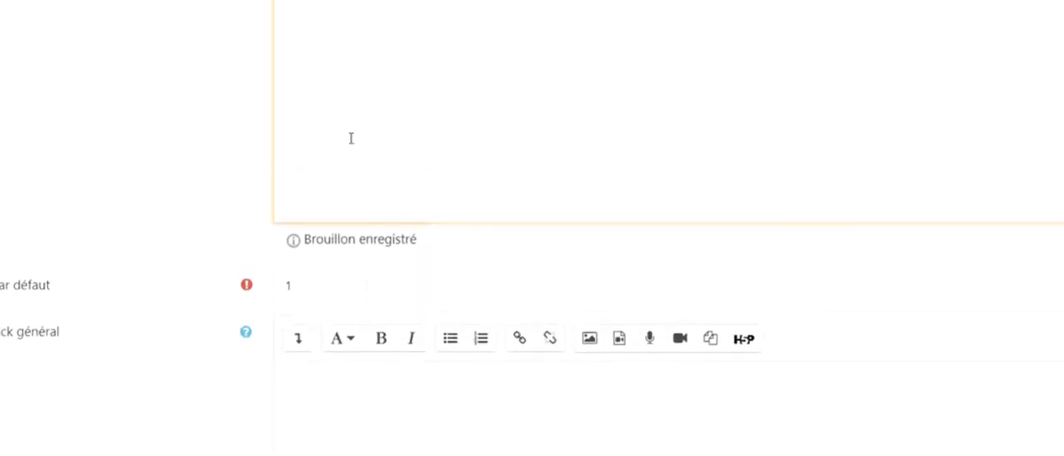
{"action": "scroll", "coordinate": [351, 138], "scroll_direction": "down", "scroll_amount": 3}
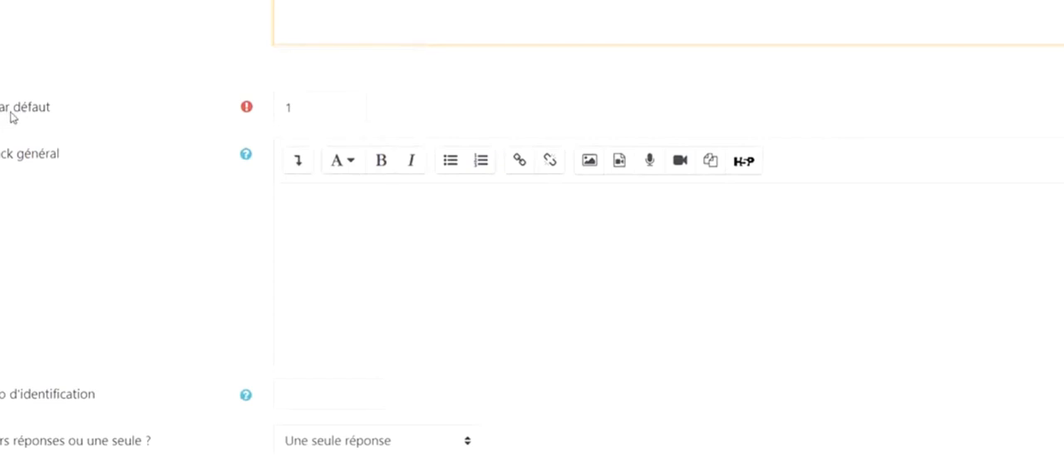
{"action": "scroll", "coordinate": [16, 116], "scroll_direction": "down", "scroll_amount": 1}
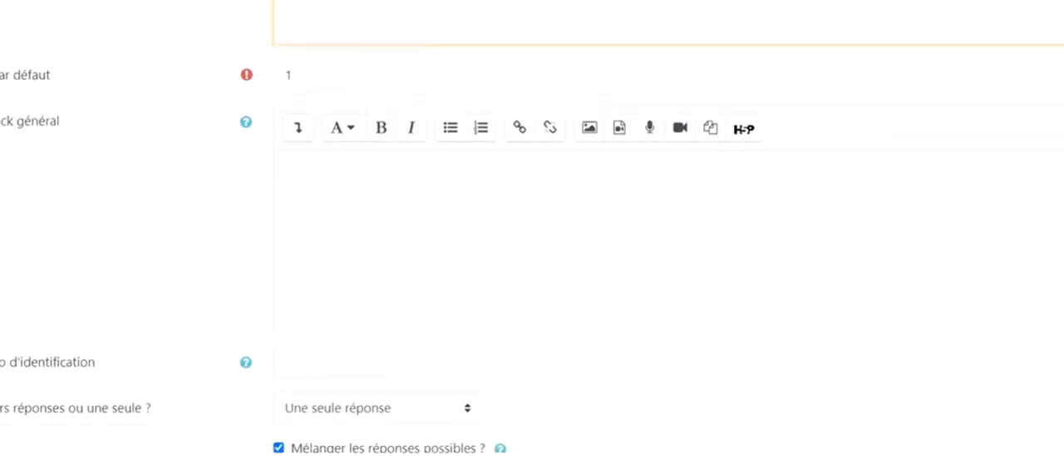
{"action": "left_click", "coordinate": [316, 79]}
{"action": "double_click", "coordinate": [290, 76]}
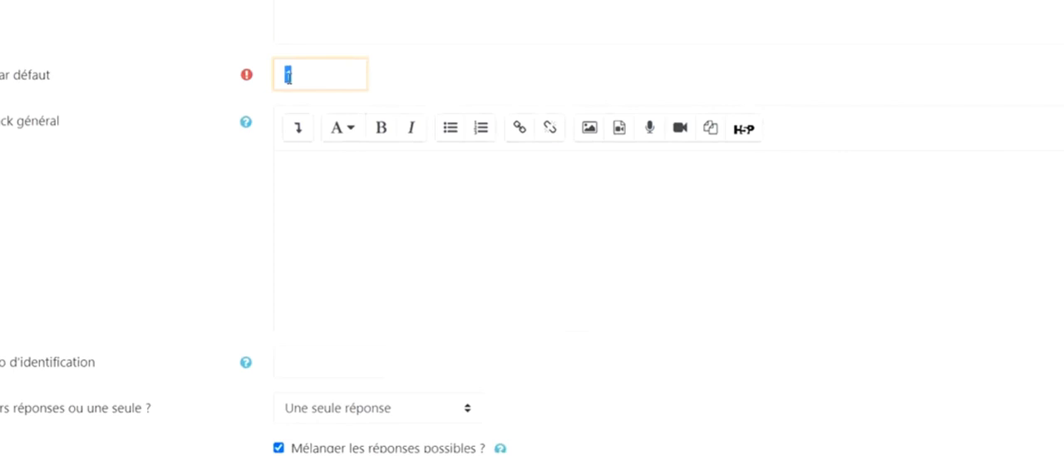
{"action": "scroll", "coordinate": [135, 97], "scroll_direction": "down", "scroll_amount": 1}
{"action": "scroll", "coordinate": [136, 97], "scroll_direction": "up", "scroll_amount": 1}
{"action": "left_click", "coordinate": [315, 190]}
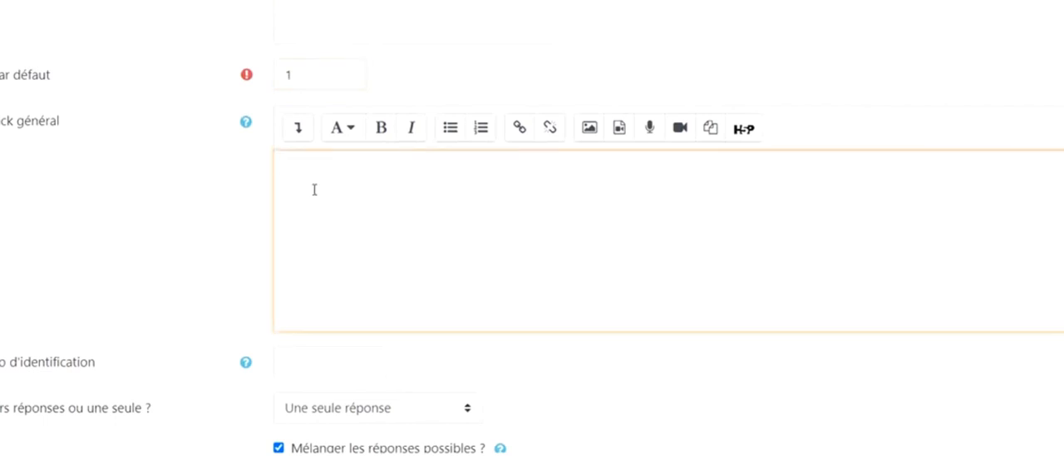
{"action": "scroll", "coordinate": [314, 190], "scroll_direction": "down", "scroll_amount": 2}
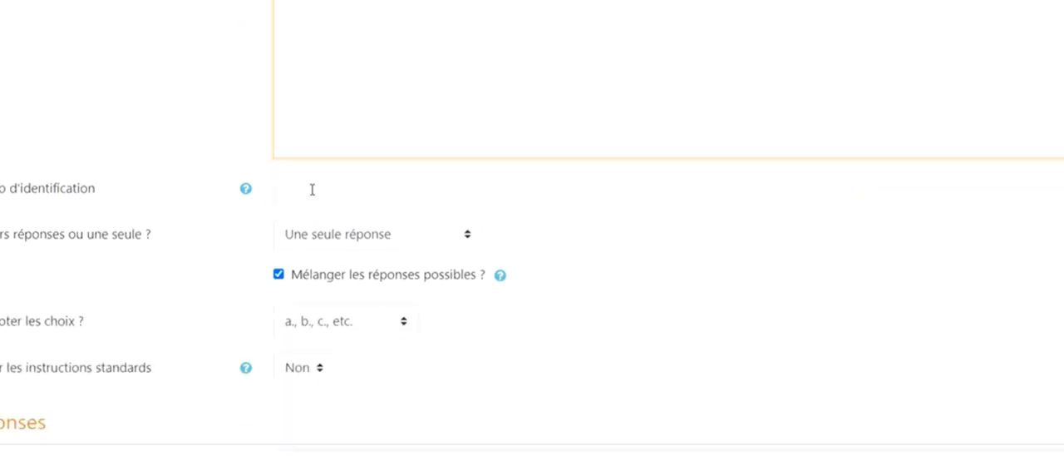
Set the question to allow multiple answers with "Réponses multiples autorisées"
{"action": "scroll", "coordinate": [312, 189], "scroll_direction": "down", "scroll_amount": 1}
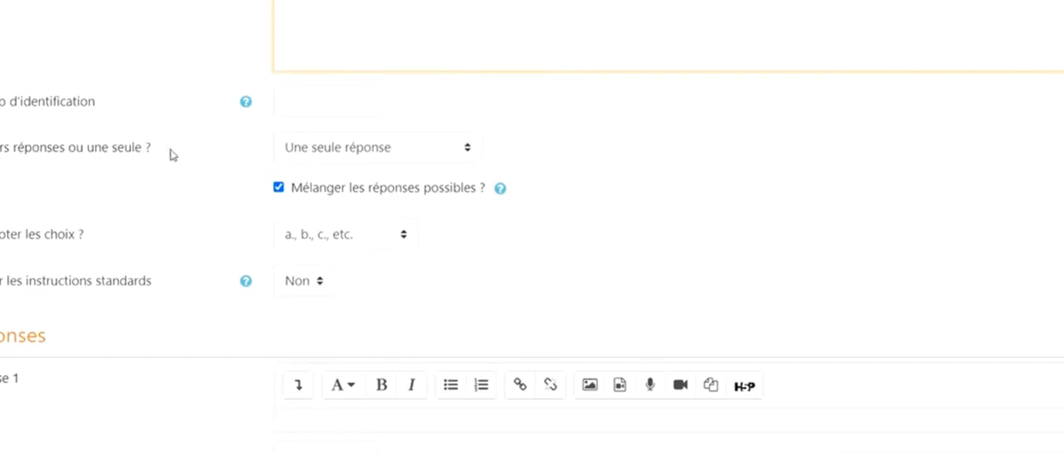
{"action": "left_click", "coordinate": [341, 155]}
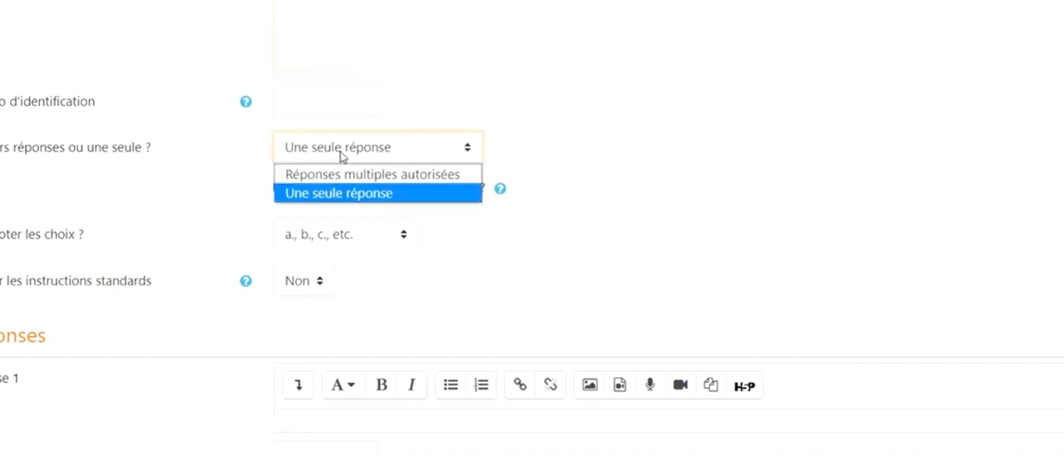
{"action": "left_click", "coordinate": [350, 176]}
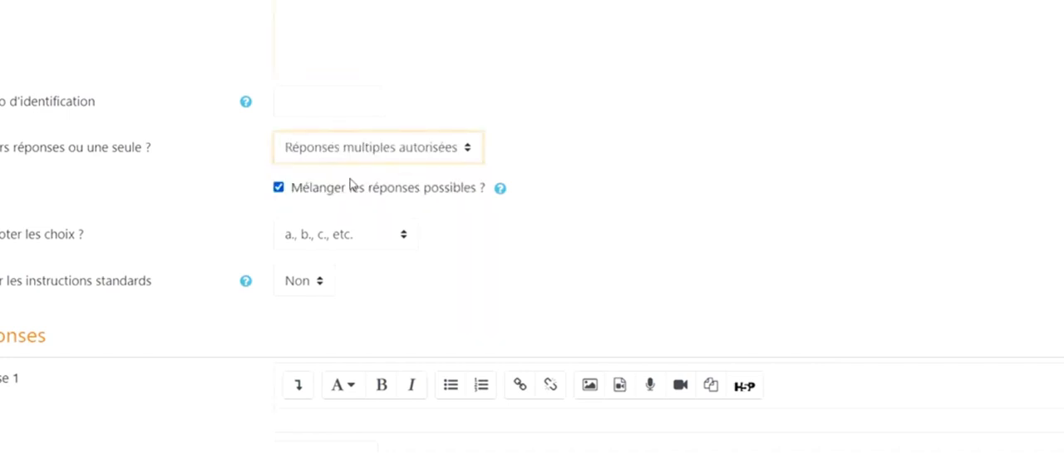
Try 4 as the text of answer 1
{"action": "scroll", "coordinate": [760, 200], "scroll_direction": "down", "scroll_amount": 1}
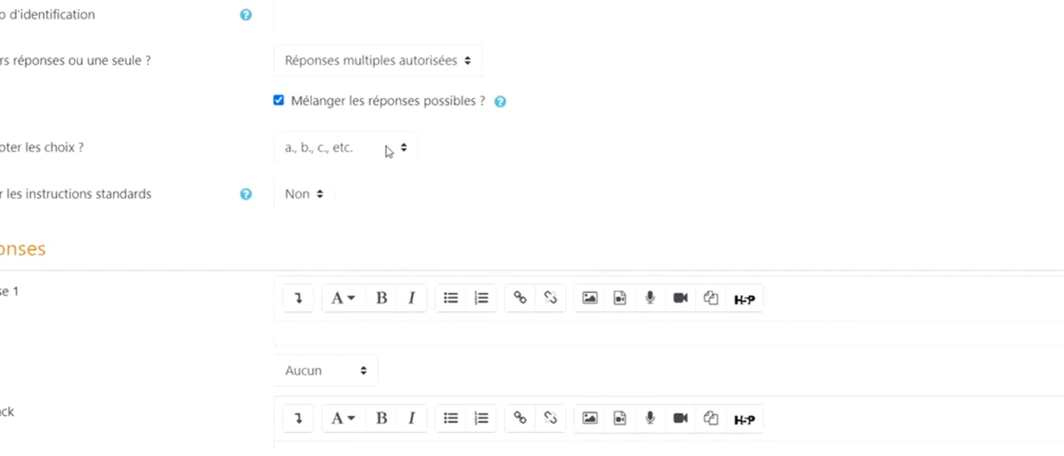
{"action": "scroll", "coordinate": [387, 151], "scroll_direction": "down", "scroll_amount": 2}
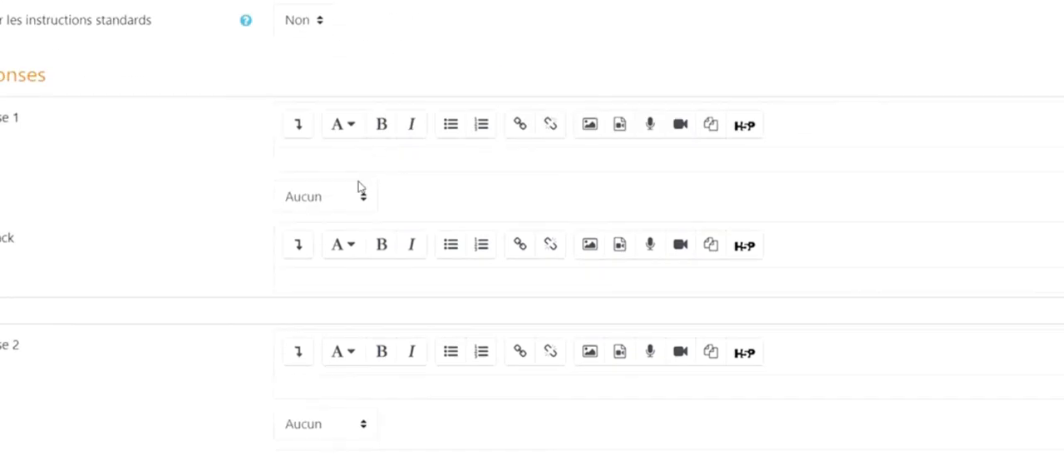
{"action": "left_click", "coordinate": [352, 162]}
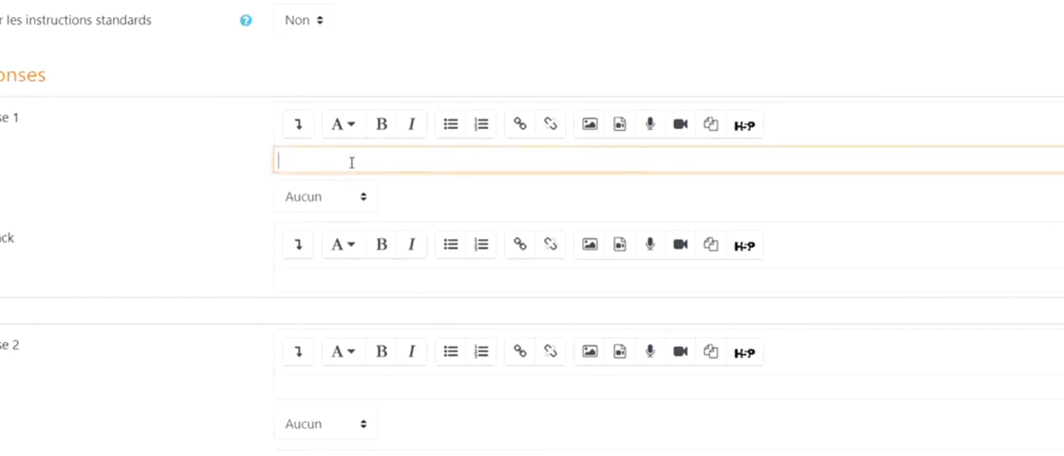
{"action": "scroll", "coordinate": [351, 162], "scroll_direction": "up", "scroll_amount": 10}
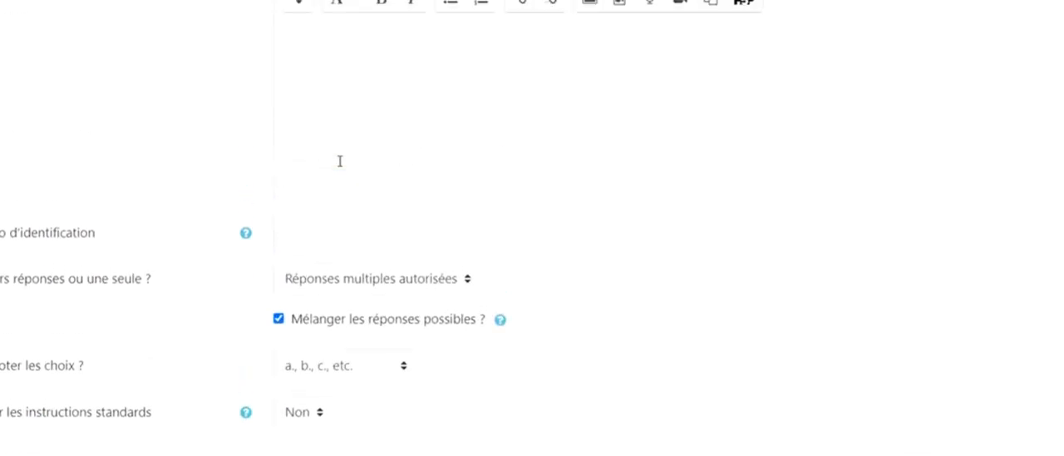
{"action": "scroll", "coordinate": [340, 161], "scroll_direction": "up", "scroll_amount": 1}
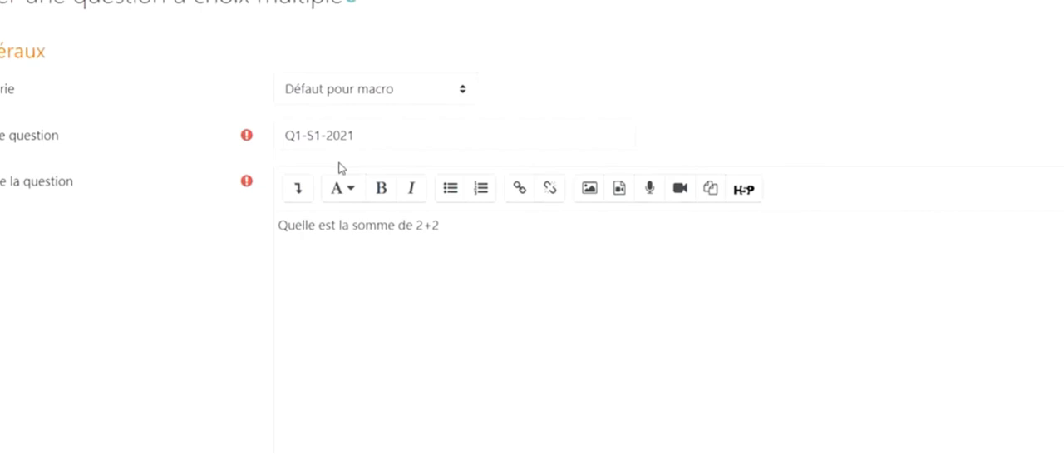
{"action": "scroll", "coordinate": [442, 233], "scroll_direction": "down", "scroll_amount": 4}
{"action": "scroll", "coordinate": [442, 233], "scroll_direction": "down", "scroll_amount": 5}
{"action": "type", "text": "4"}
{"action": "key", "text": "BackSpace"}
{"action": "scroll", "coordinate": [399, 275], "scroll_direction": "up", "scroll_amount": 1}
{"action": "scroll", "coordinate": [440, 332], "scroll_direction": "down", "scroll_amount": 2}
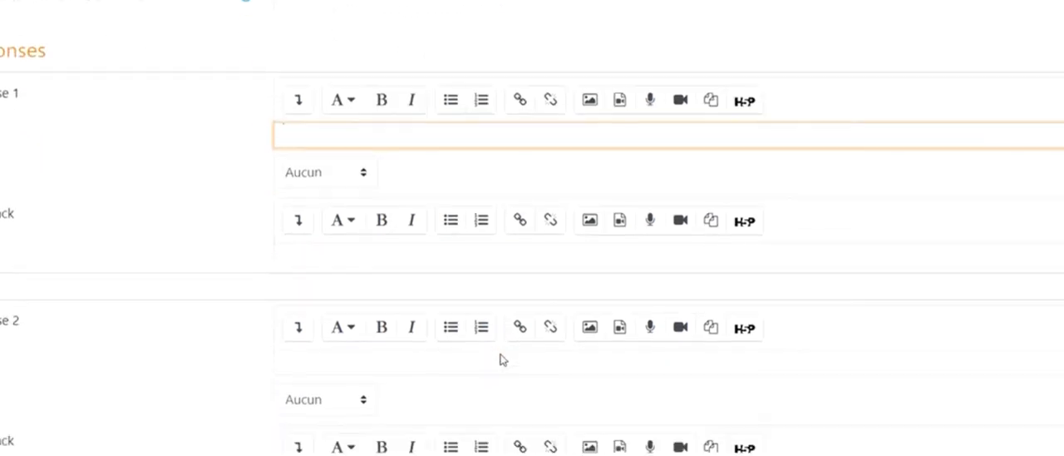
Enter "3+1" as the text of answer 2
{"action": "scroll", "coordinate": [504, 354], "scroll_direction": "down", "scroll_amount": 2}
{"action": "left_click", "coordinate": [315, 216]}
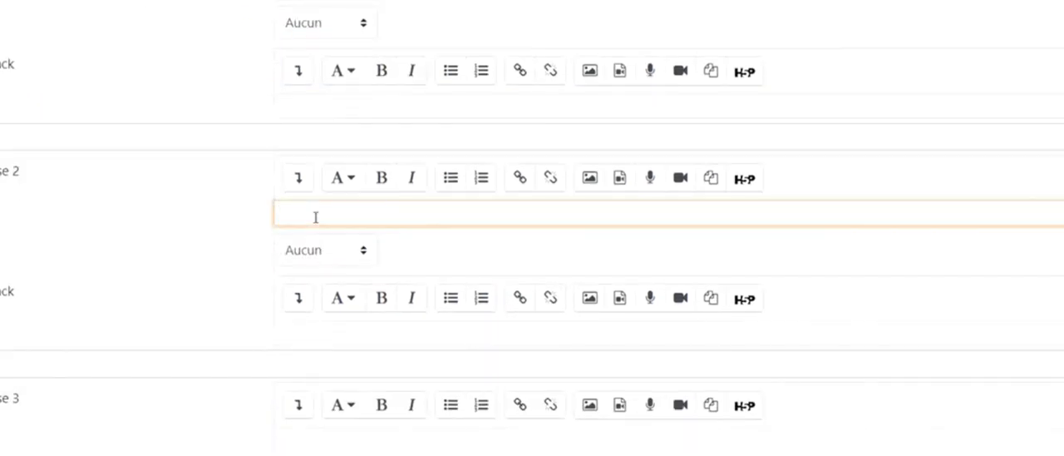
{"action": "type", "text": "3+1"}
Choose a positive grade percentage for answer 1
{"action": "scroll", "coordinate": [315, 216], "scroll_direction": "up", "scroll_amount": 3}
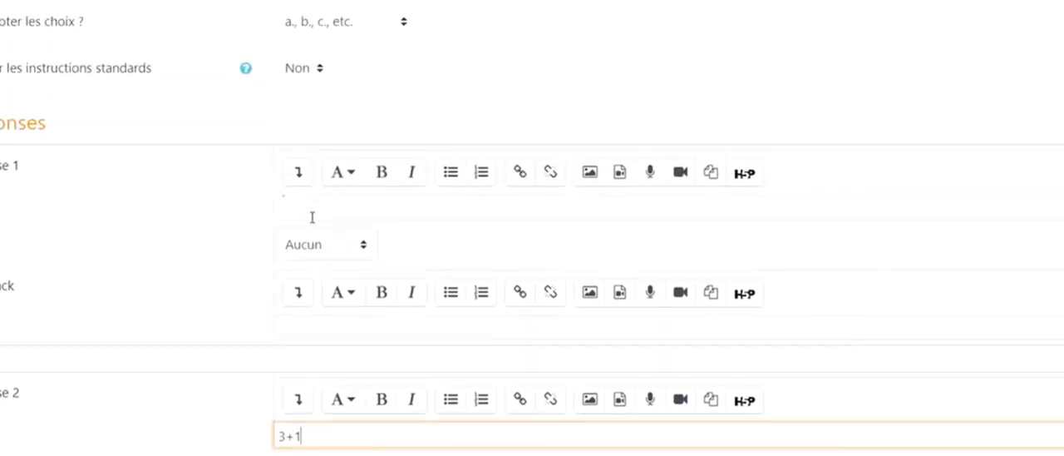
{"action": "scroll", "coordinate": [209, 279], "scroll_direction": "down", "scroll_amount": 1}
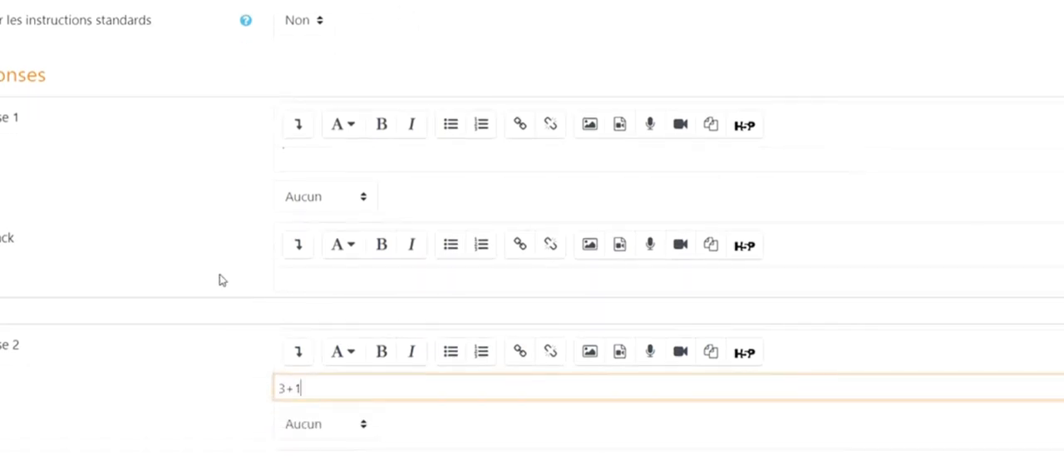
{"action": "left_click", "coordinate": [340, 203]}
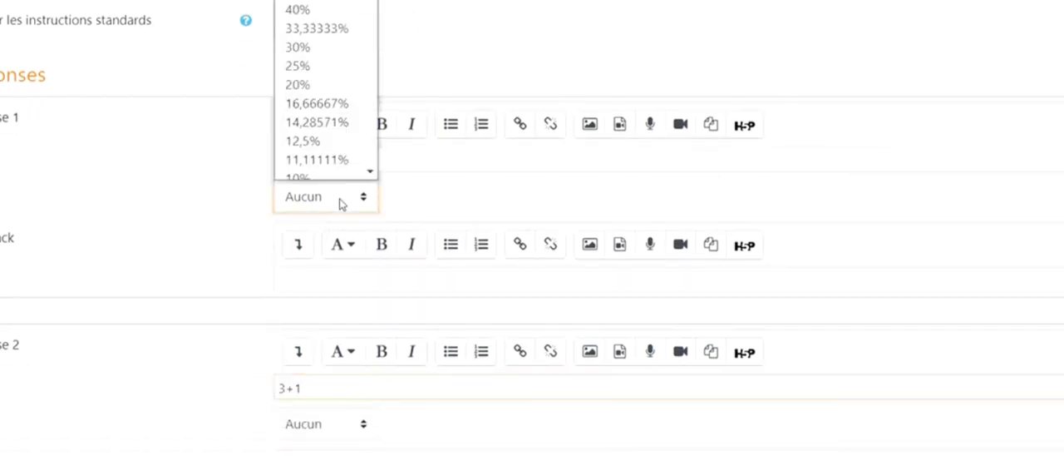
{"action": "mouse_move", "coordinate": [376, 0]}
{"action": "left_mouse_down"}
{"action": "mouse_move", "coordinate": [376, 12]}
{"action": "mouse_move", "coordinate": [376, 0]}
{"action": "left_mouse_up"}
{"action": "left_click", "coordinate": [307, 5]}
{"action": "left_click", "coordinate": [161, 238]}
Set the grade of answer 2 to 50%
{"action": "scroll", "coordinate": [162, 238], "scroll_direction": "down", "scroll_amount": 3}
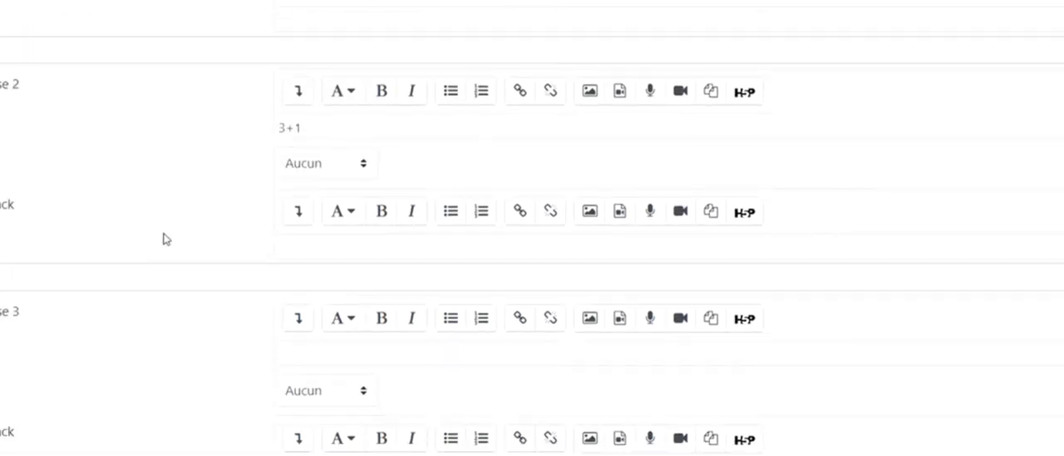
{"action": "left_click", "coordinate": [314, 165]}
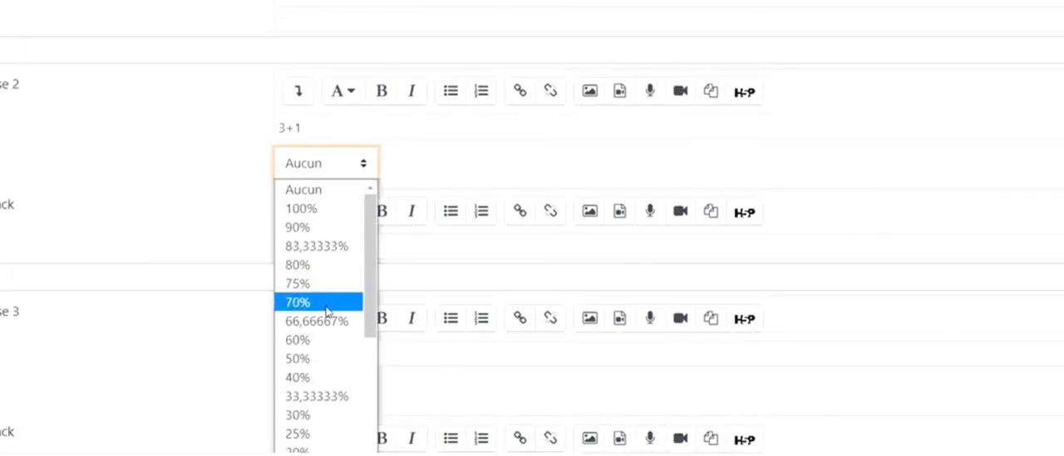
{"action": "left_click", "coordinate": [321, 358]}
Enter 5 as the text of answer 3 and 6 as the text of answer 4
{"action": "scroll", "coordinate": [161, 192], "scroll_direction": "down", "scroll_amount": 2}
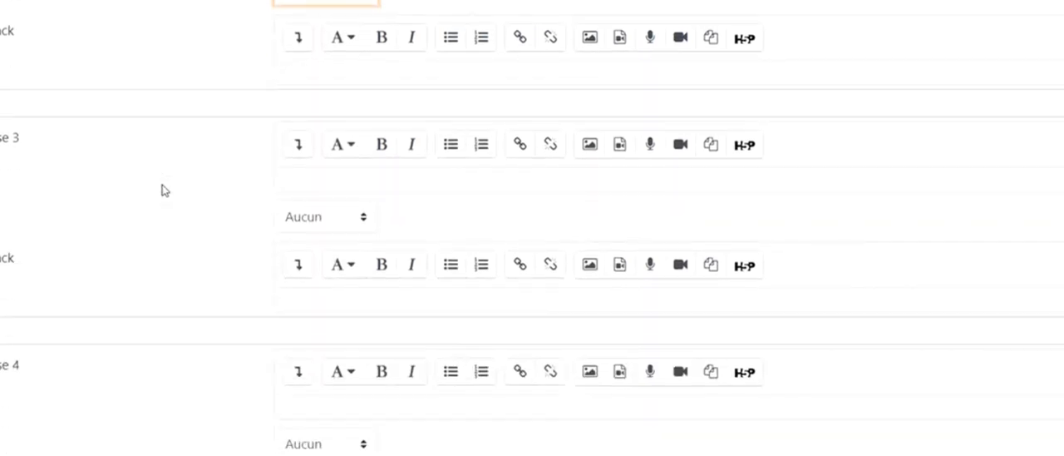
{"action": "scroll", "coordinate": [163, 189], "scroll_direction": "down", "scroll_amount": 1}
{"action": "left_click", "coordinate": [308, 95]}
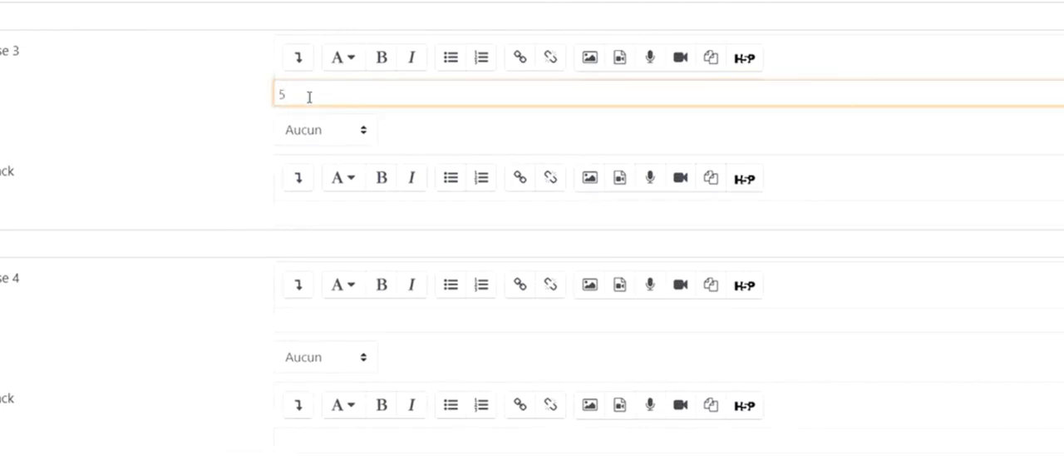
{"action": "scroll", "coordinate": [301, 125], "scroll_direction": "down", "scroll_amount": 2}
{"action": "left_click", "coordinate": [316, 233]}
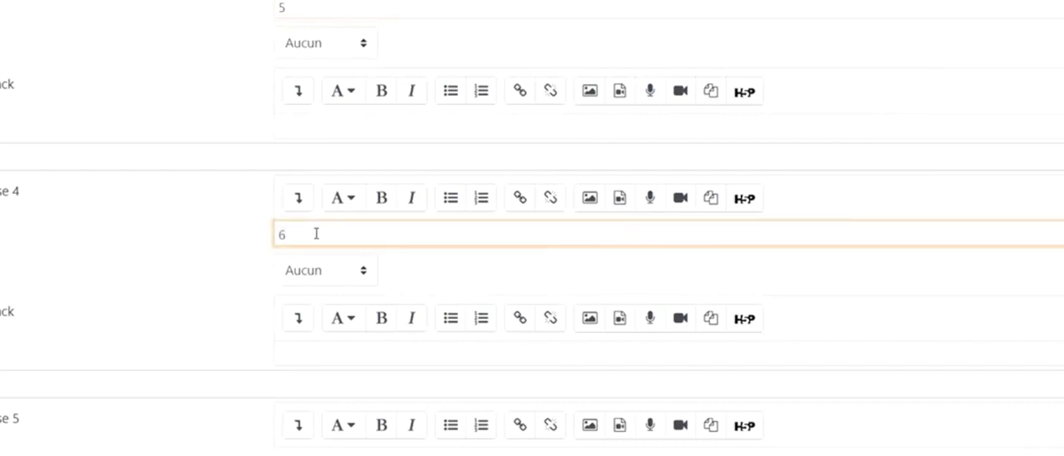
Set the grades of answers 3 and 4 to -50% each
{"action": "scroll", "coordinate": [316, 234], "scroll_direction": "up", "scroll_amount": 2}
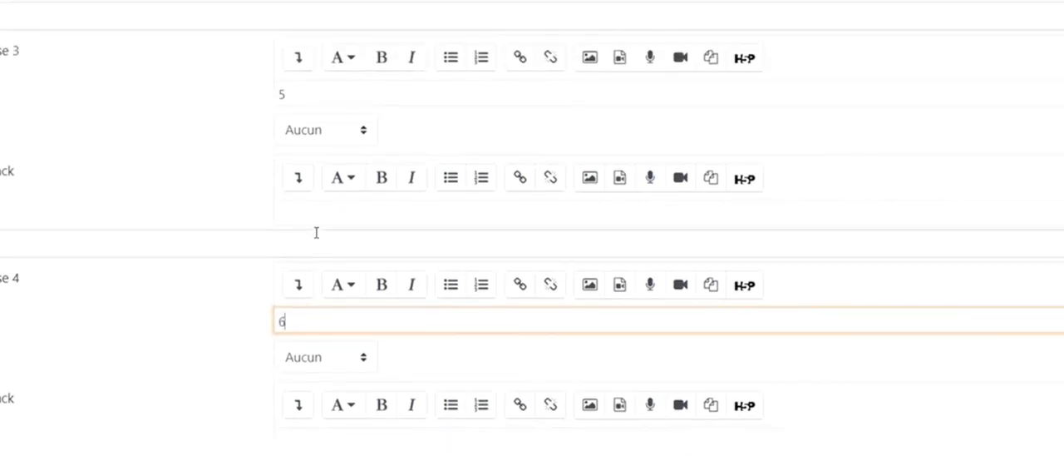
{"action": "left_click", "coordinate": [343, 130]}
{"action": "left_click_drag", "start_coordinate": [375, 182], "coordinate": [393, 376]}
{"action": "left_click", "coordinate": [342, 364]}
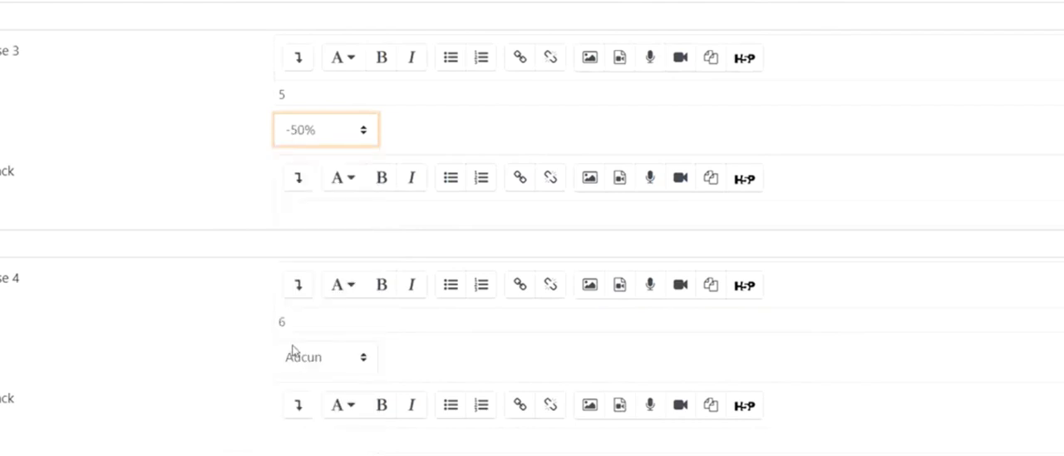
{"action": "left_click", "coordinate": [344, 359]}
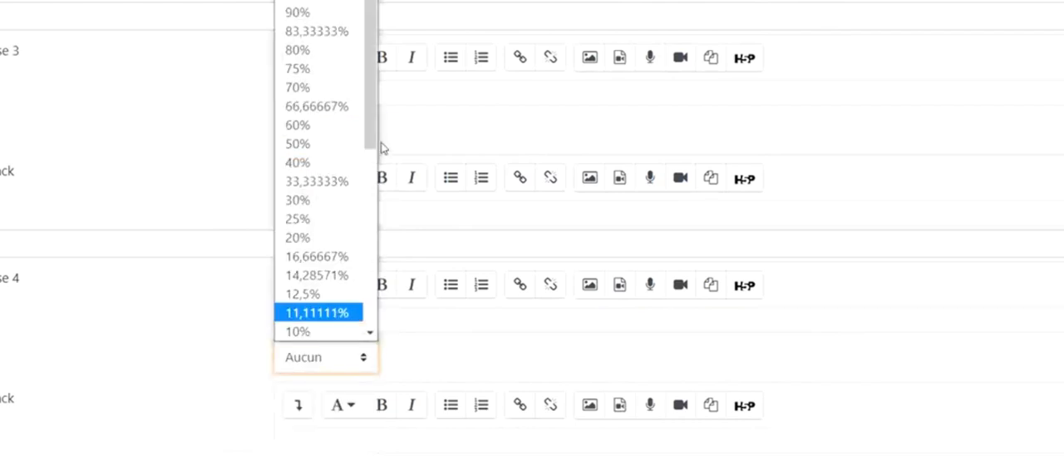
{"action": "left_click_drag", "start_coordinate": [374, 116], "coordinate": [374, 282]}
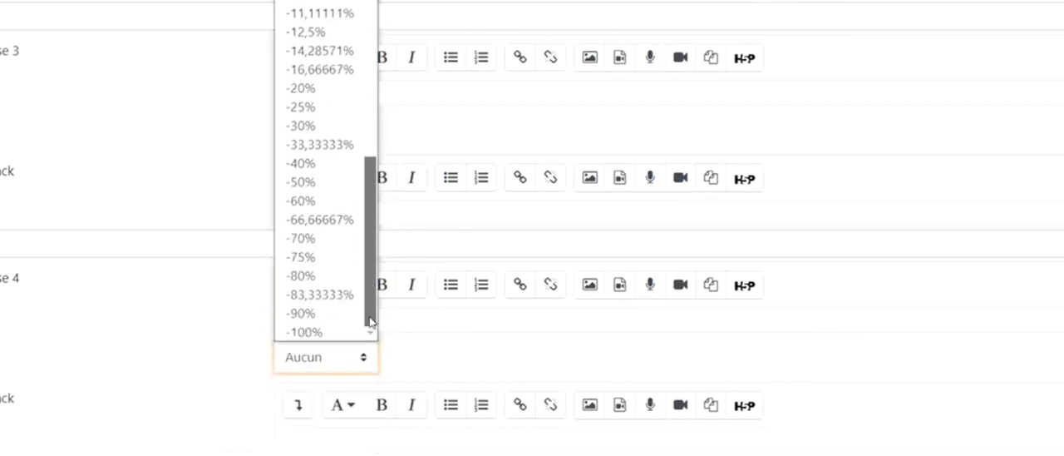
{"action": "left_click", "coordinate": [307, 178]}
{"action": "left_click", "coordinate": [117, 171]}
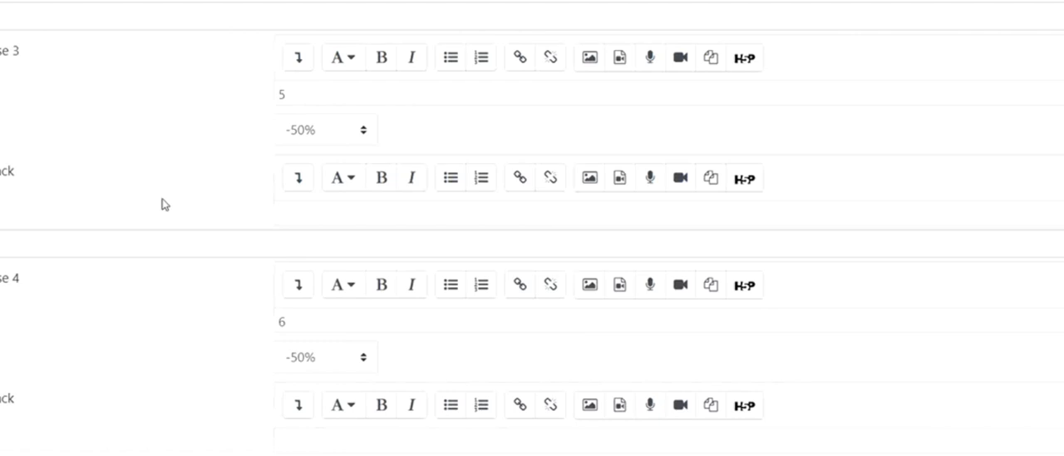
Enter FEEDBACK as the feedback of answer 1 and save the question
{"action": "scroll", "coordinate": [163, 205], "scroll_direction": "up", "scroll_amount": 5}
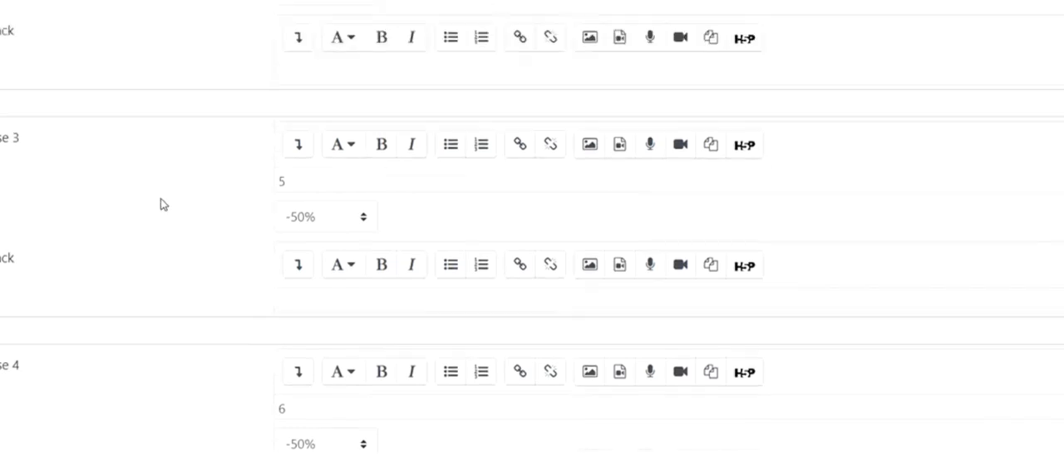
{"action": "scroll", "coordinate": [163, 205], "scroll_direction": "up", "scroll_amount": 1}
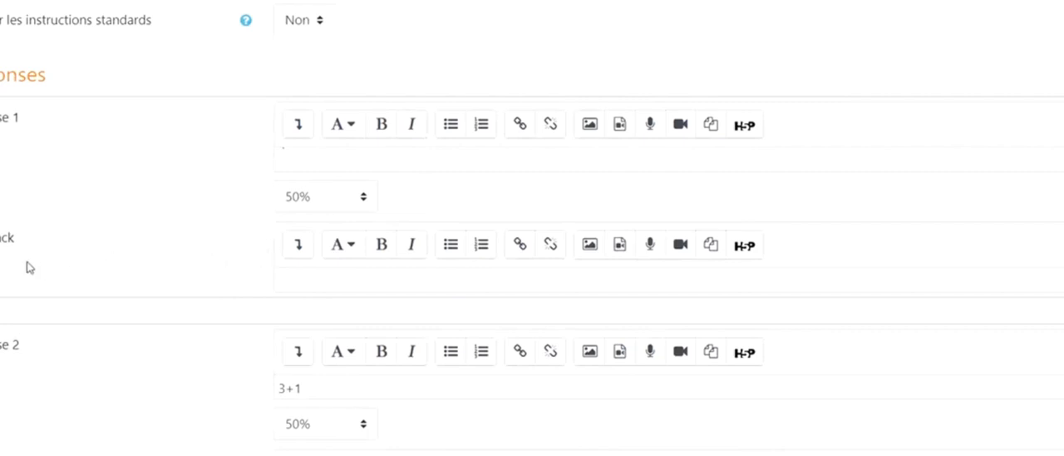
{"action": "left_click", "coordinate": [313, 276]}
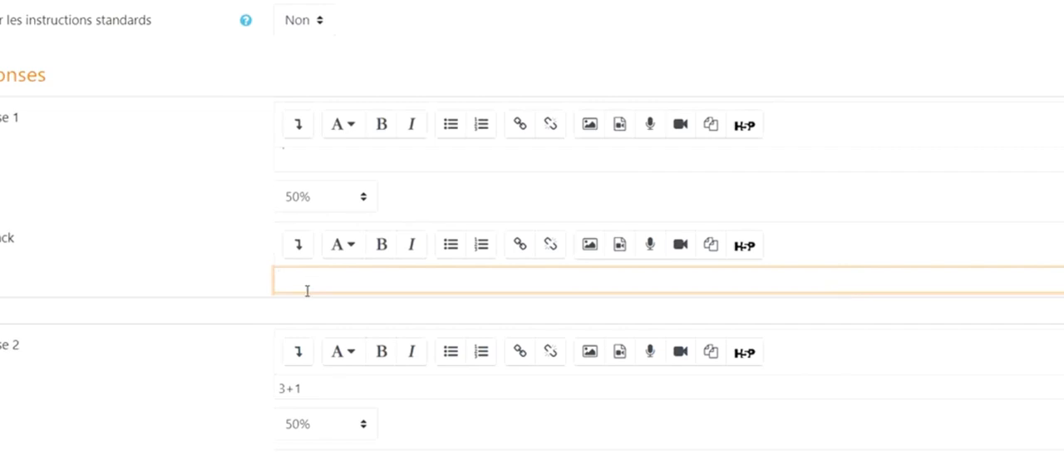
{"action": "scroll", "coordinate": [307, 291], "scroll_direction": "down", "scroll_amount": 10}
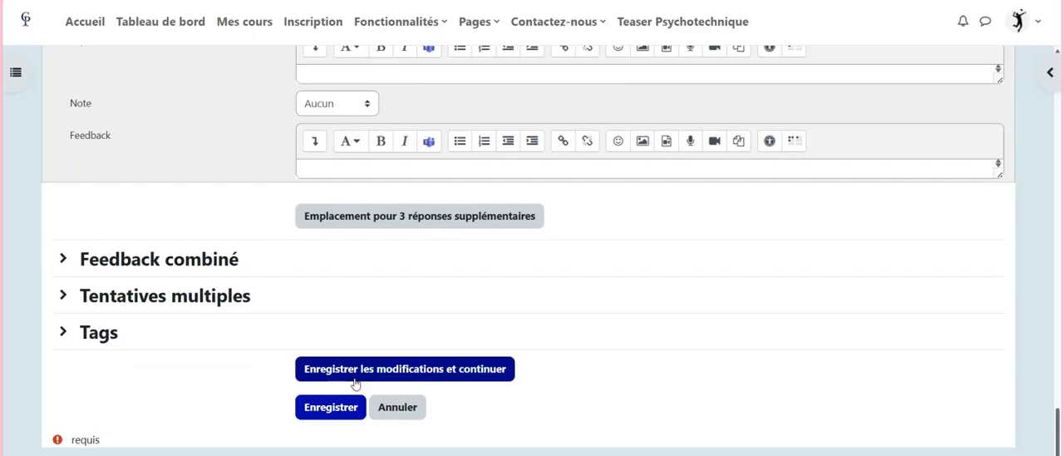
{"action": "left_click", "coordinate": [323, 405]}
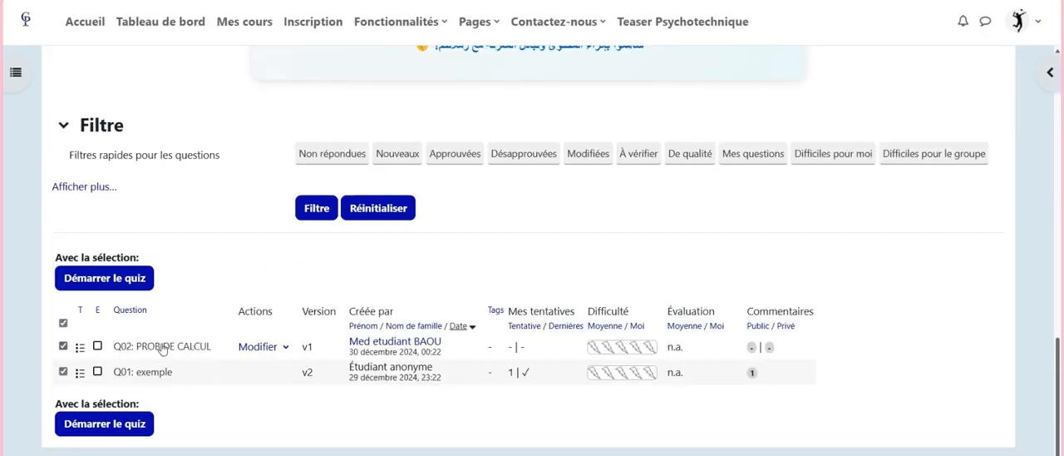
Open a preview of the question PROB DE CALCUL from the question list
{"action": "left_click", "coordinate": [63, 346]}
{"action": "left_click", "coordinate": [63, 346]}
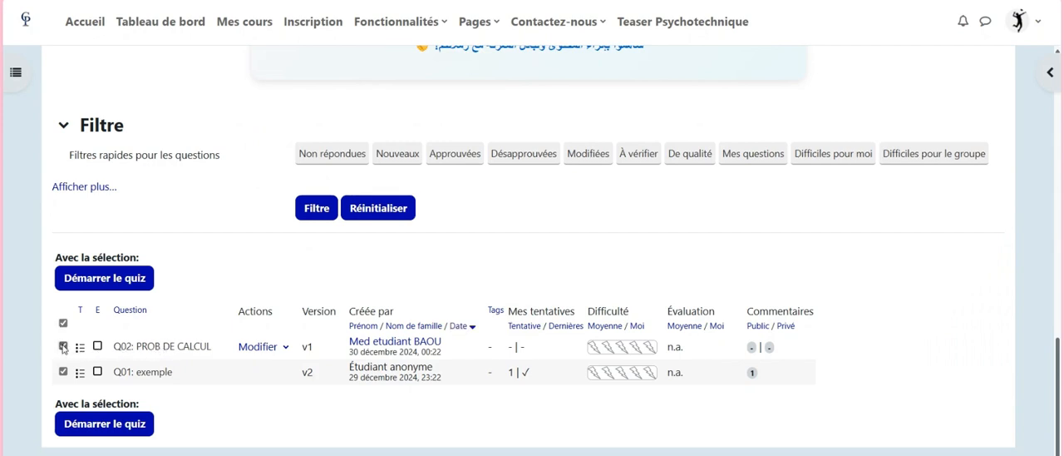
{"action": "left_click", "coordinate": [279, 350]}
{"action": "left_click", "coordinate": [209, 394]}
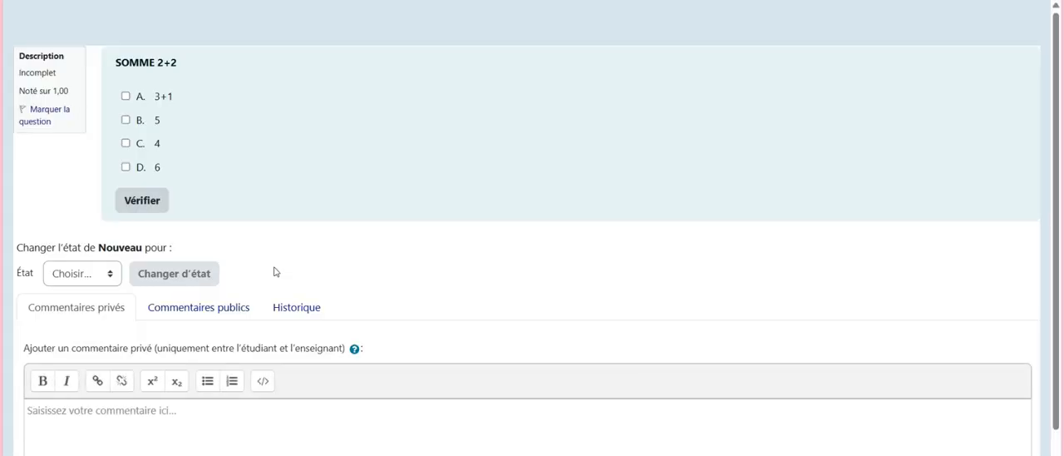
Answer the SOMME 2+2 question with 3+1 and 4 and check the response
{"action": "left_click", "coordinate": [126, 96]}
{"action": "left_click", "coordinate": [126, 143]}
{"action": "left_click", "coordinate": [143, 199]}
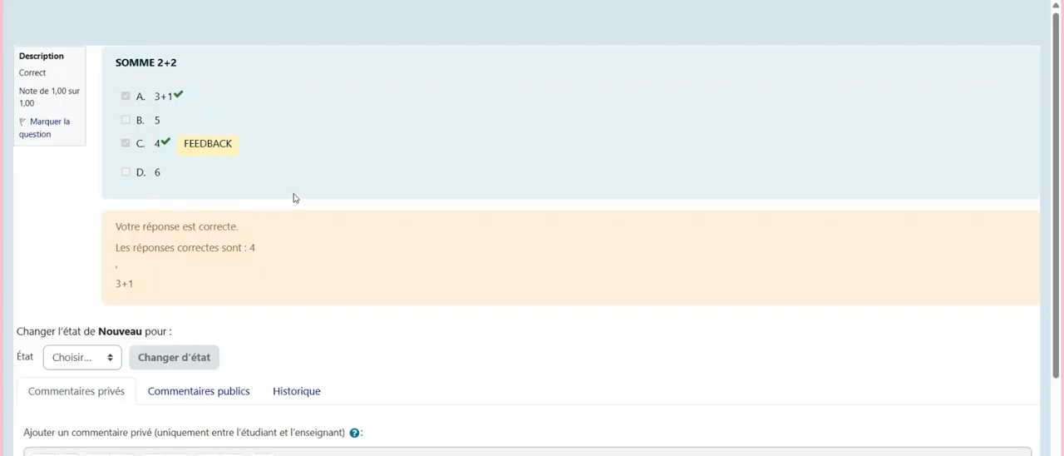